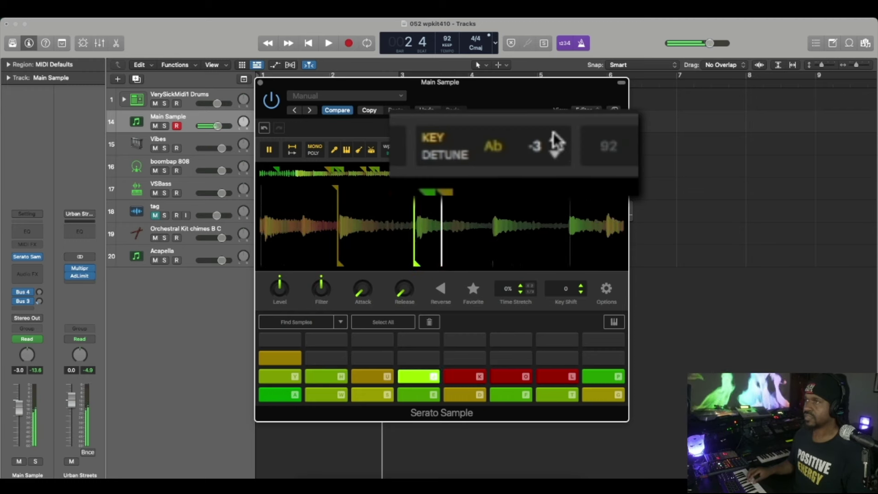
Shift the key of the Main Sample to A (-2), extend the cycle range to bar 5 and start playback
click(529, 149)
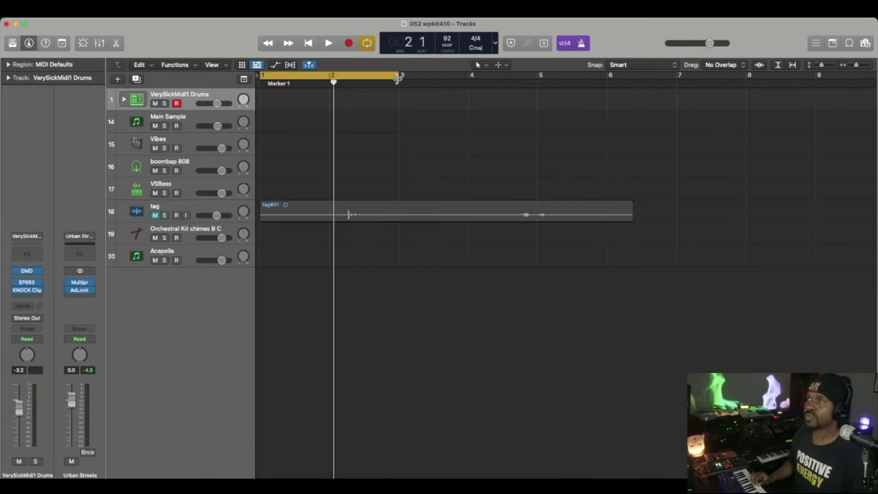
drag(397, 78, 538, 151)
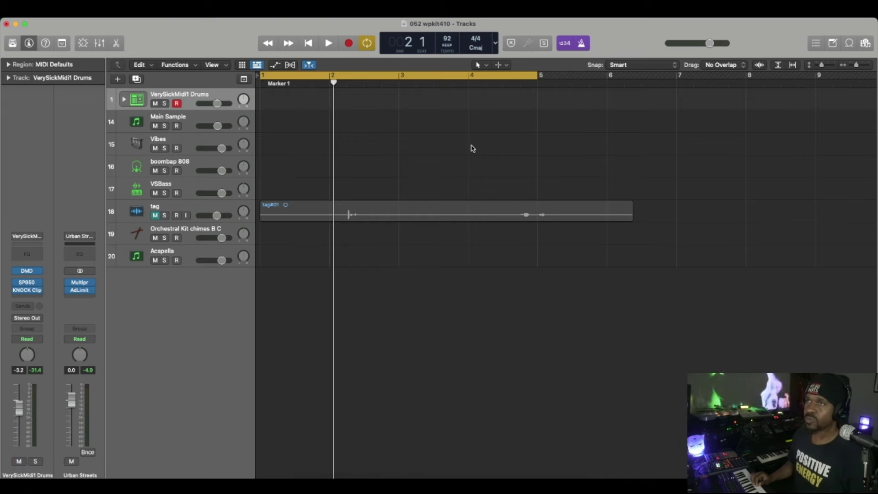
key(space)
key(super+Right)
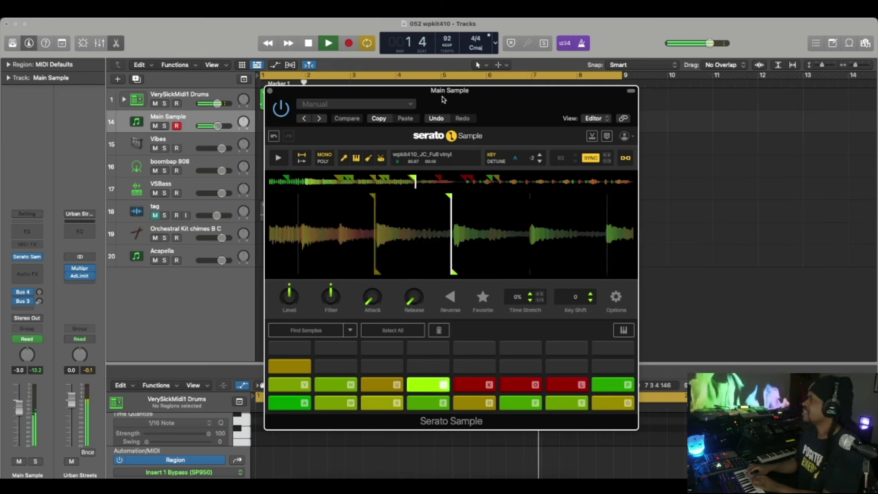
Record a chopped-sample performance from the Serato Sample pads onto the Main Sample track across the eight-bar cycle
click(289, 365)
key(r)
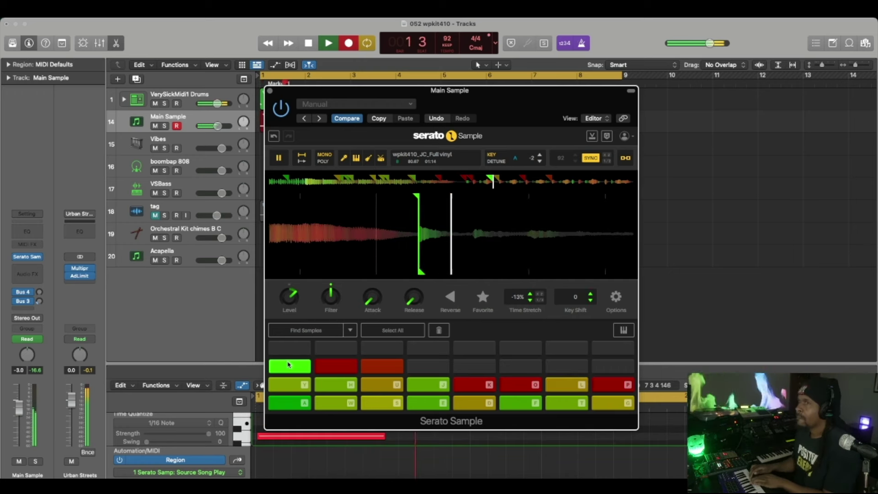
key(k)
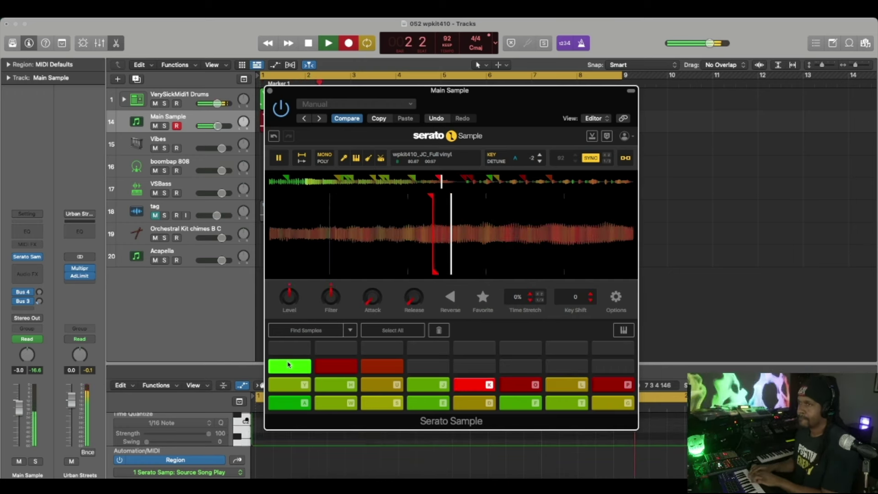
key(l)
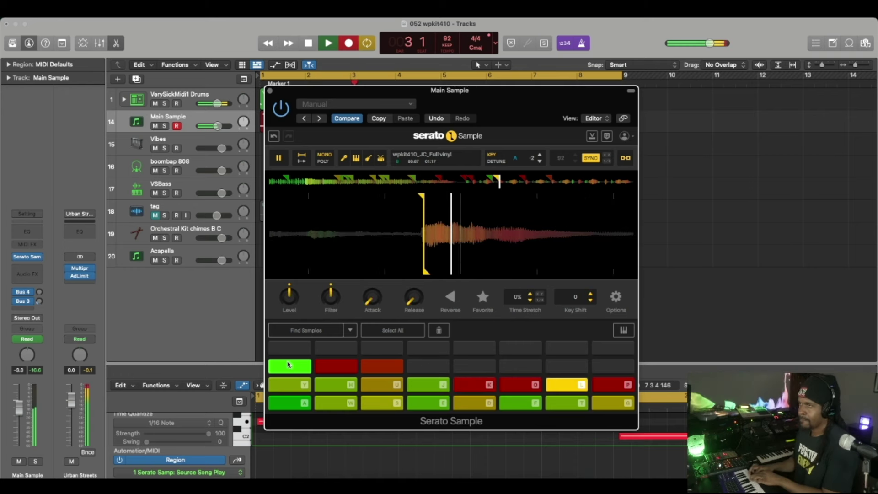
key(j)
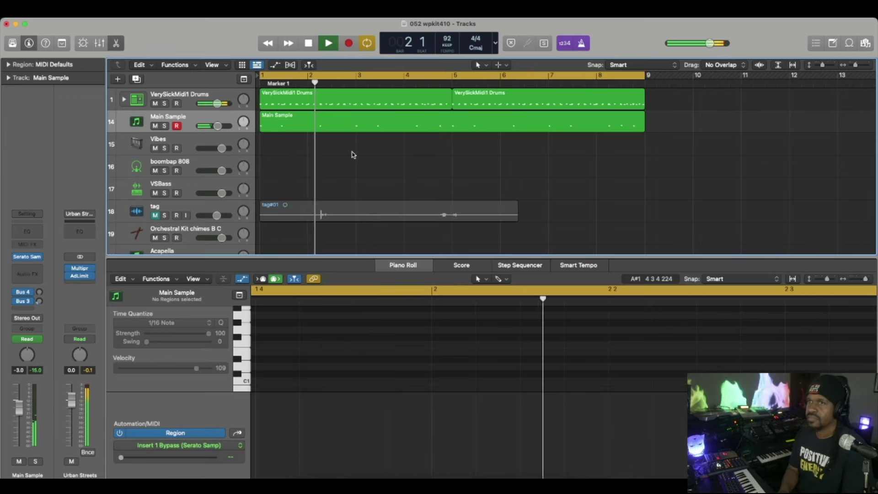
key(space)
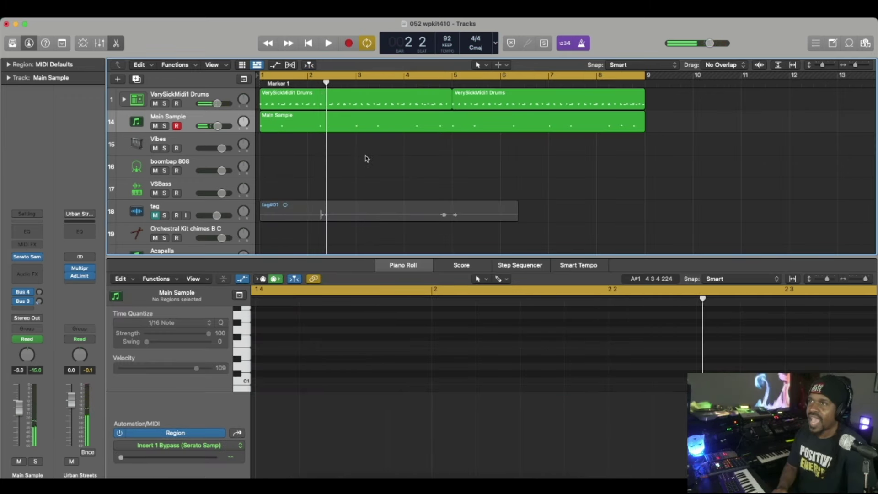
Collapse the Piano Roll and record a vibraphone melody on the Vibes track over the eight-bar cycle
key(super+Right)
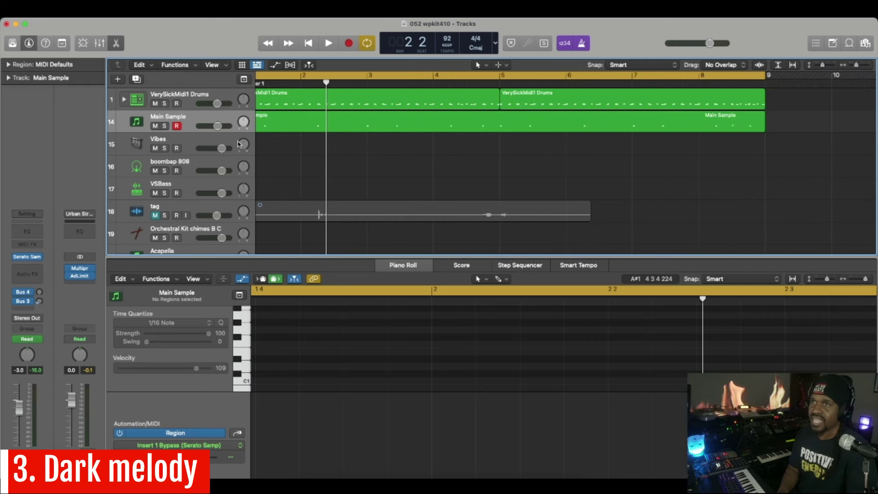
click(173, 148)
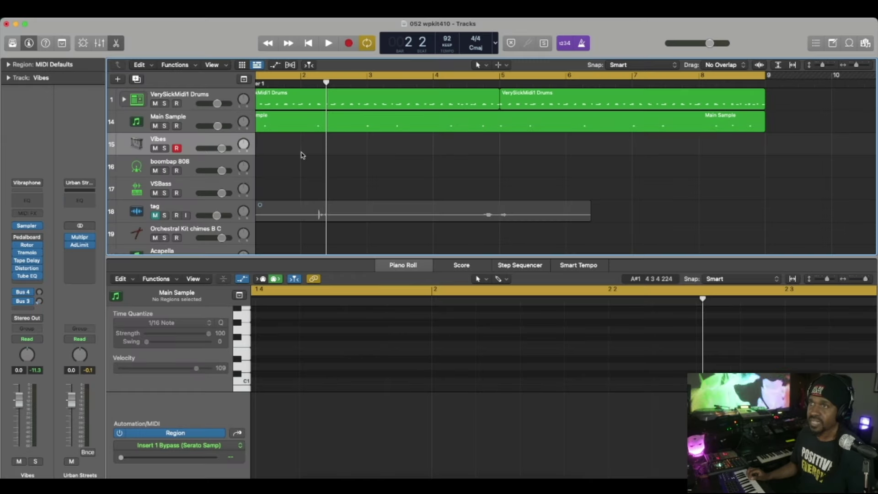
drag(335, 257, 321, 462)
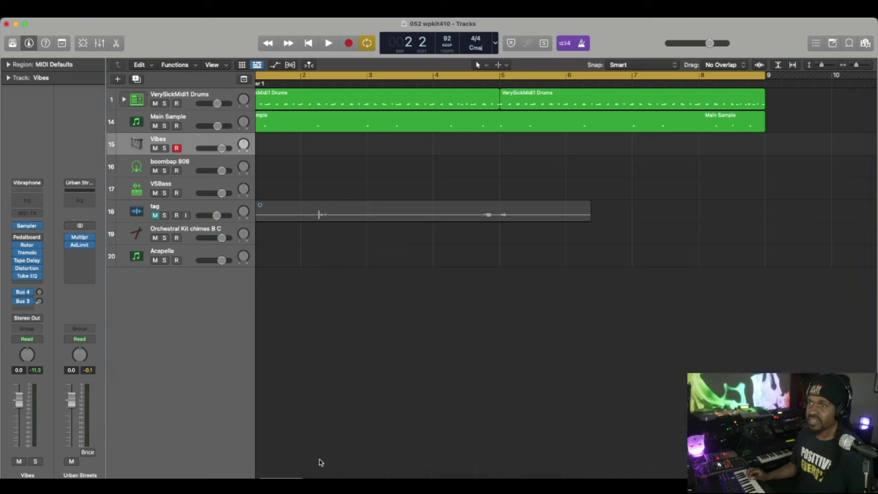
key(super+Right)
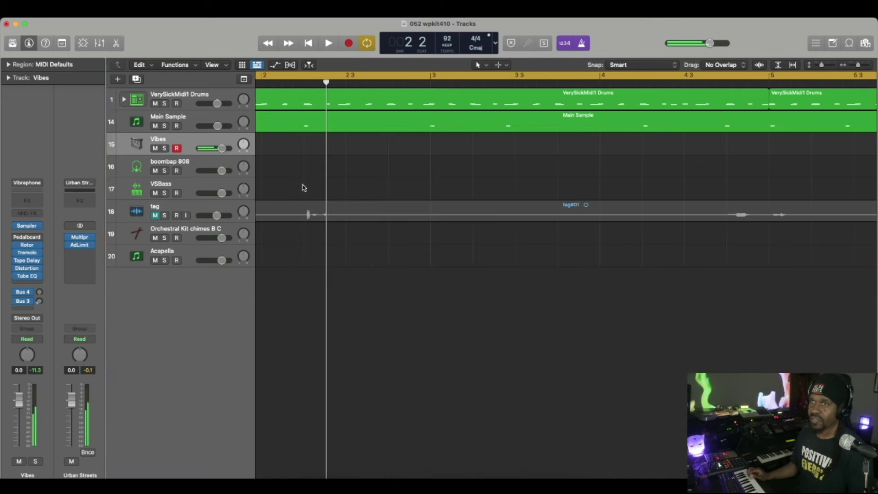
key(r)
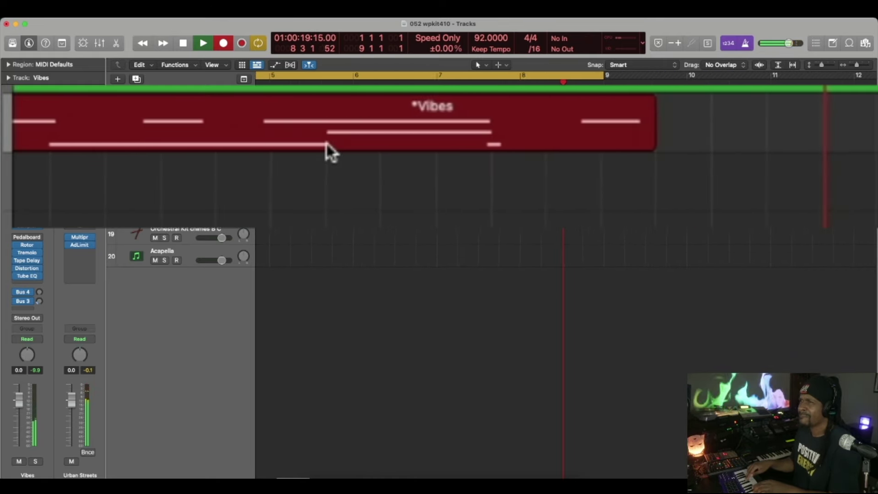
key(space)
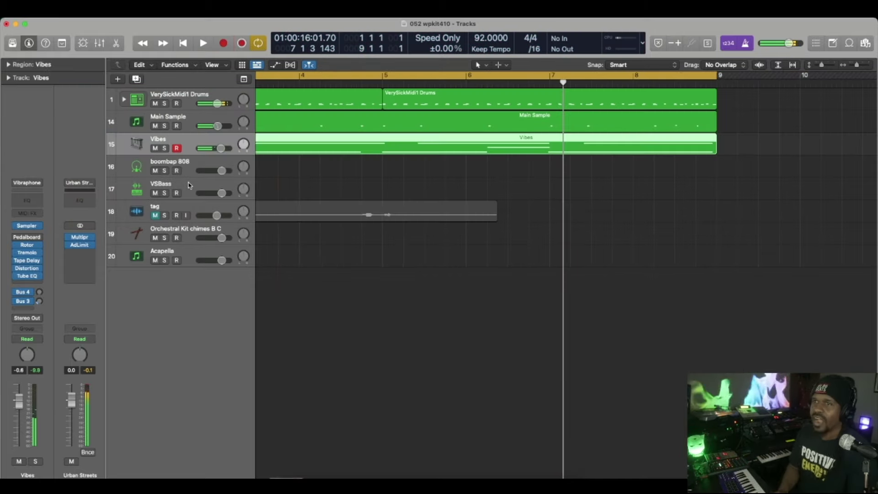
Lower the Orchestral Kit chimes B C track to about -7.6 dB and record chime hits on it over the cycle
click(194, 233)
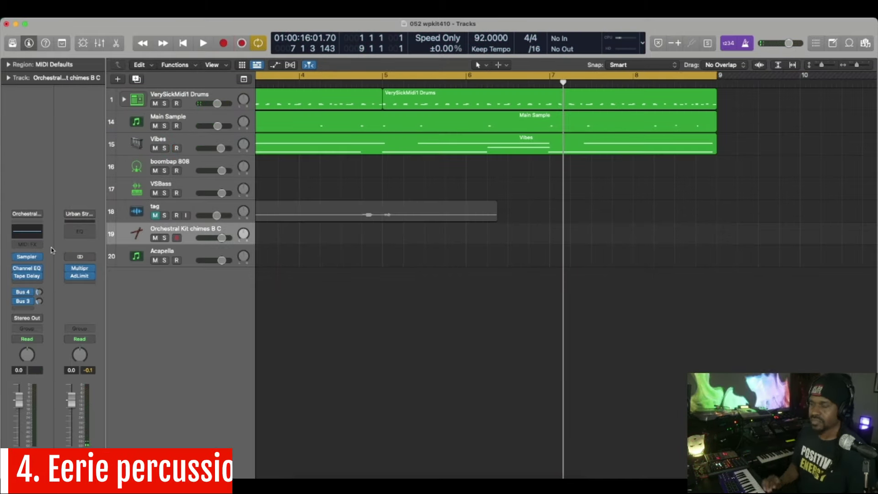
key(space)
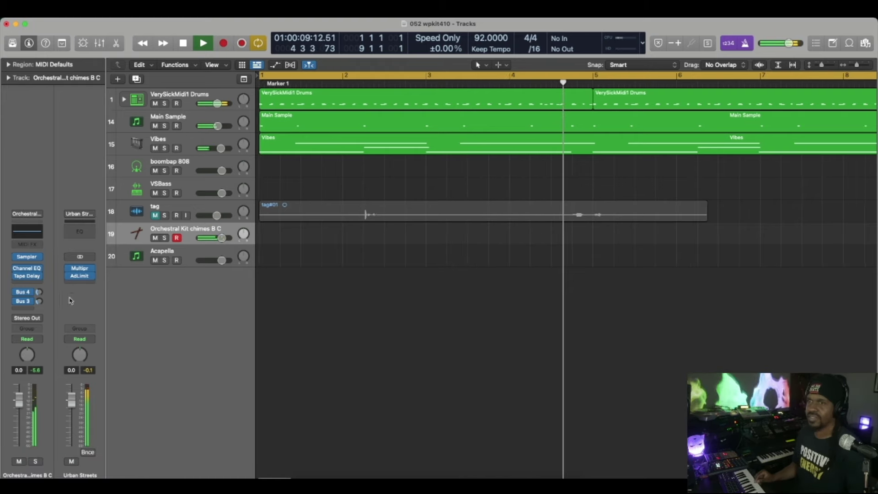
mouse_move(222, 238)
drag(221, 237, 212, 238)
key(r)
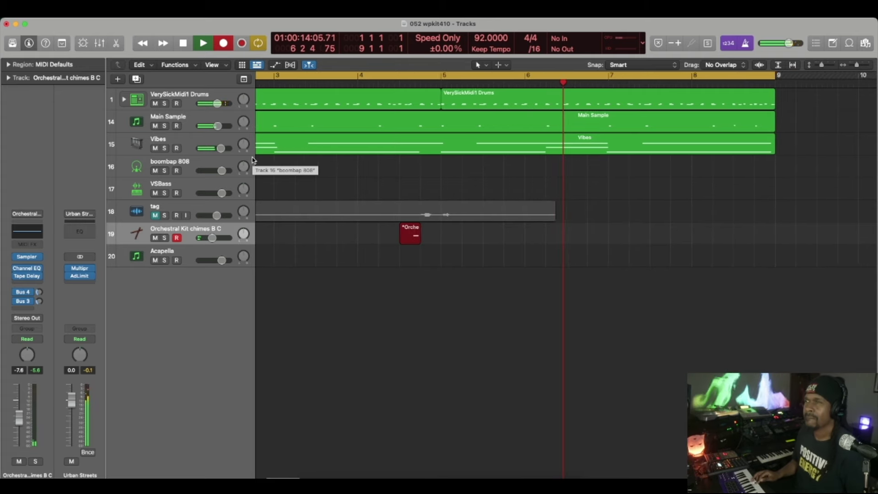
key(space)
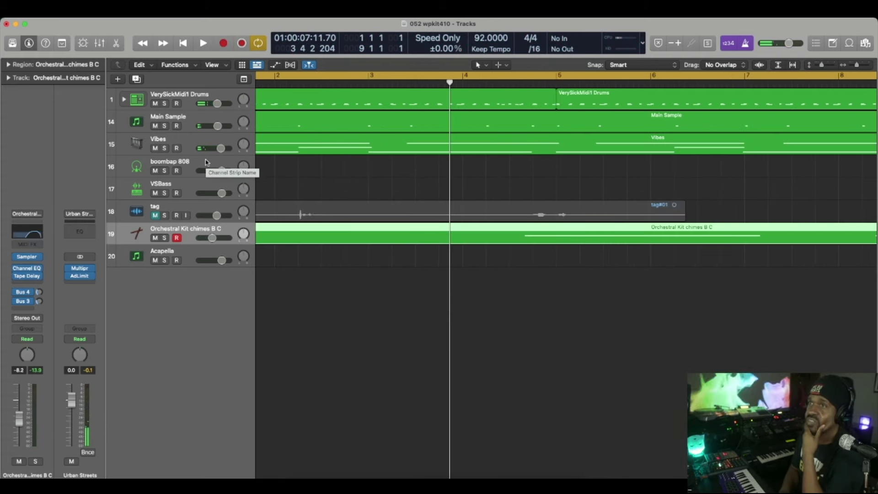
Open the Drum Synth on the boombap 808 track and position its window over the arrangement
click(213, 163)
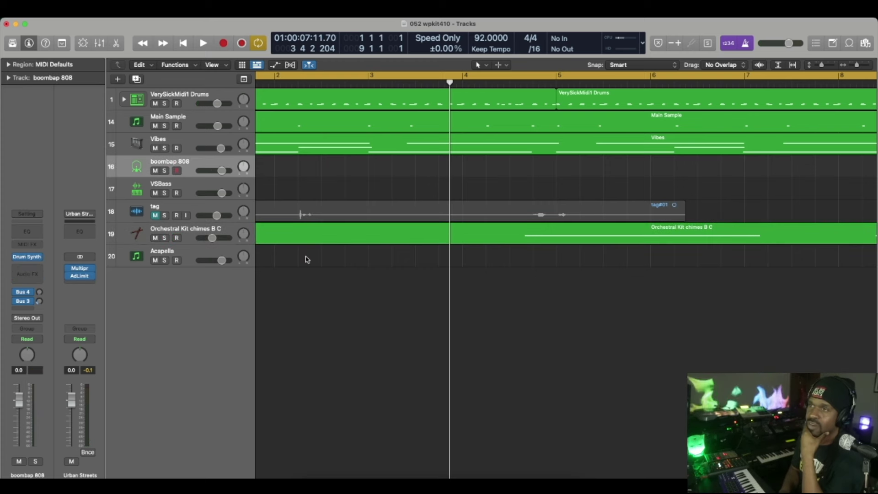
scroll(306, 259, left, 5)
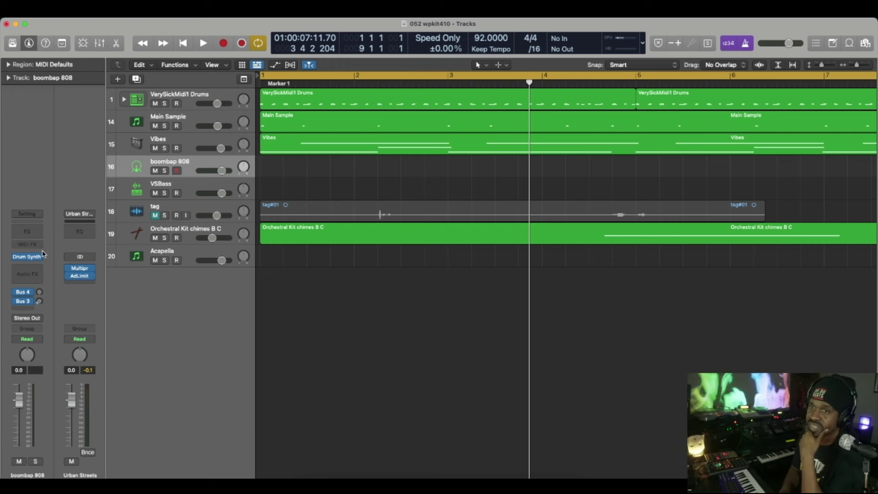
scroll(349, 196, up, 5)
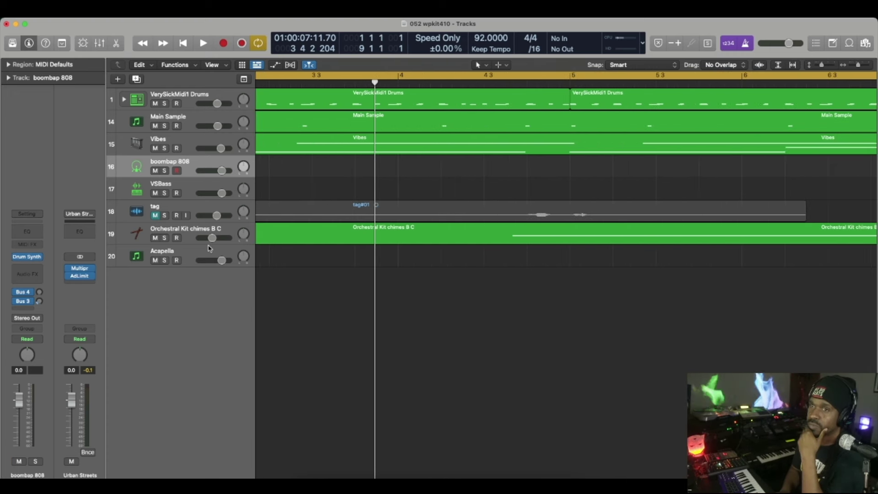
click(27, 259)
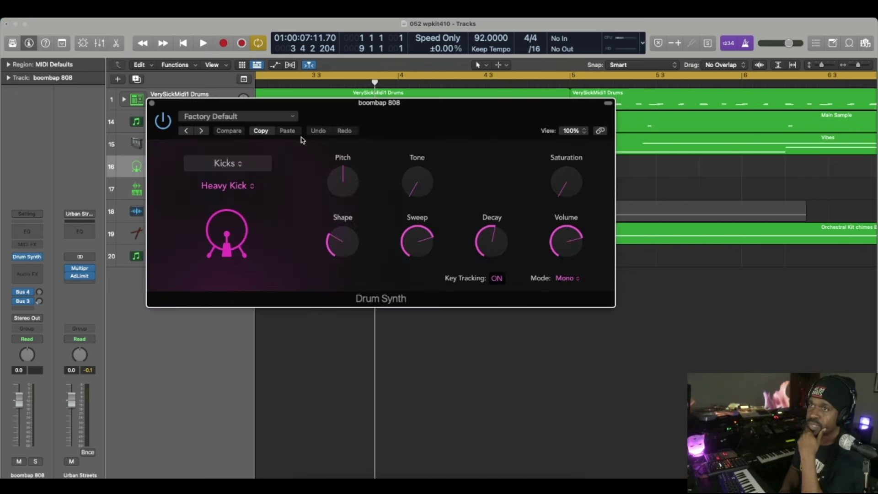
drag(338, 110, 447, 191)
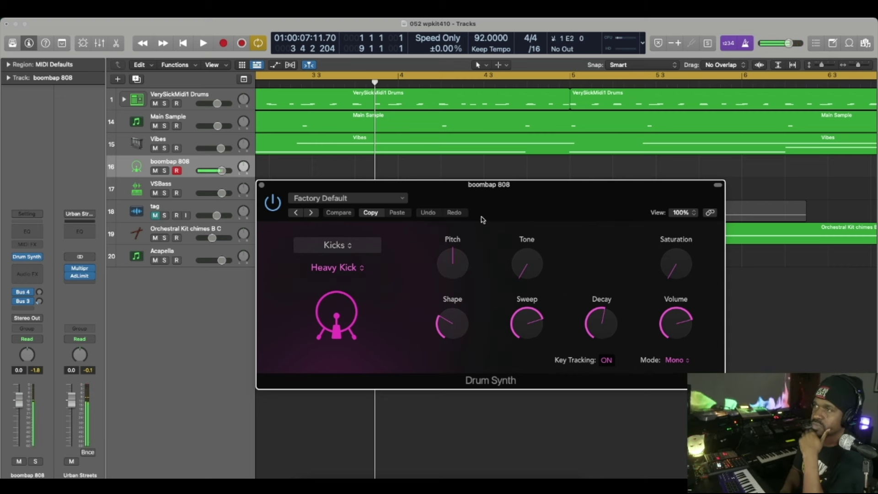
drag(472, 195, 462, 176)
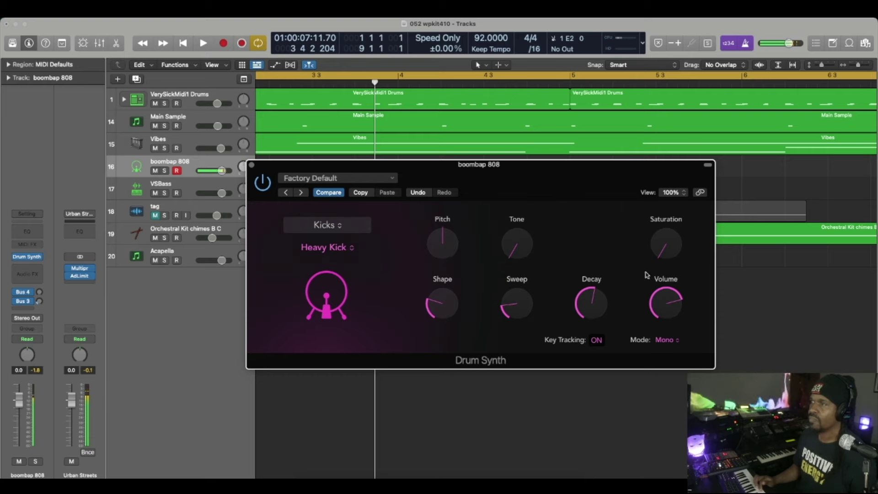
drag(472, 164, 336, 161)
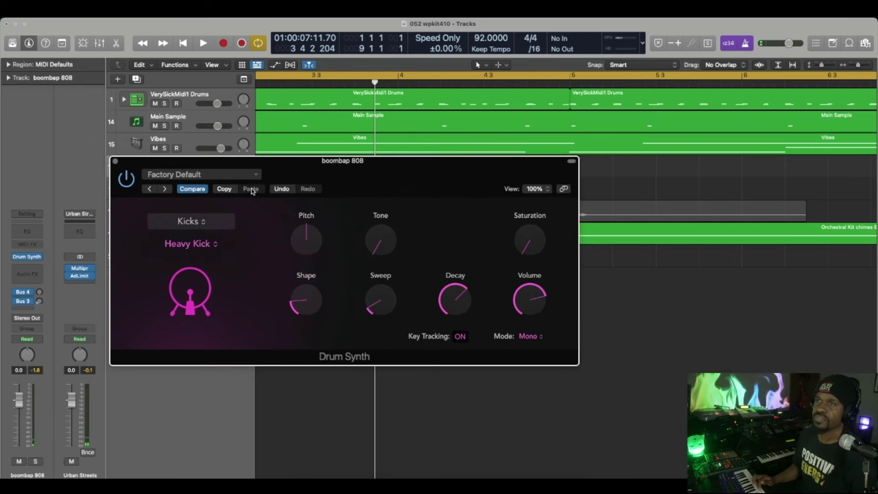
Load the Filt Boombap 808 preset into the Drum Synth and move its window lower
click(254, 175)
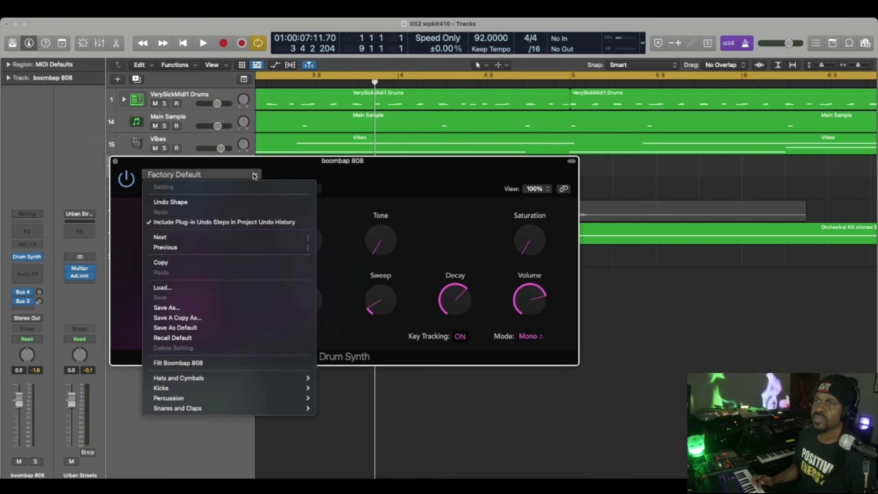
click(212, 363)
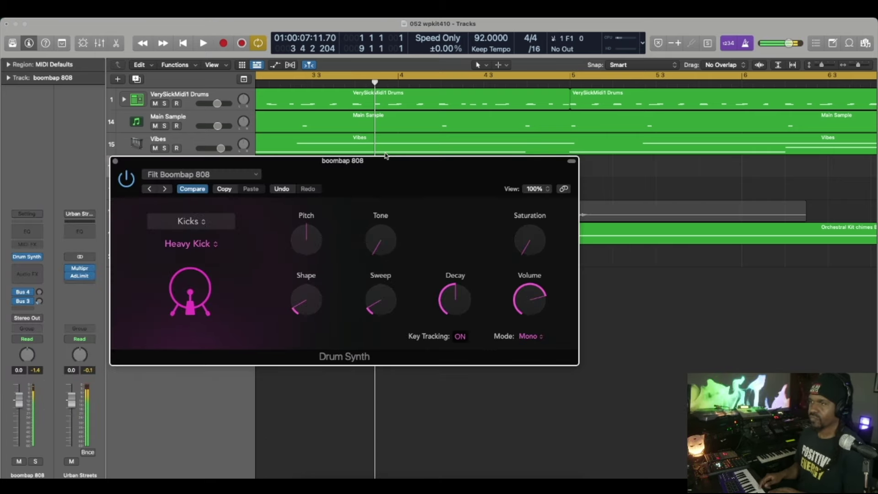
drag(388, 160, 402, 209)
Record a one-bar take on the boombap 808 track and check it by soloing, muting and playing it with the other tracks
key(r)
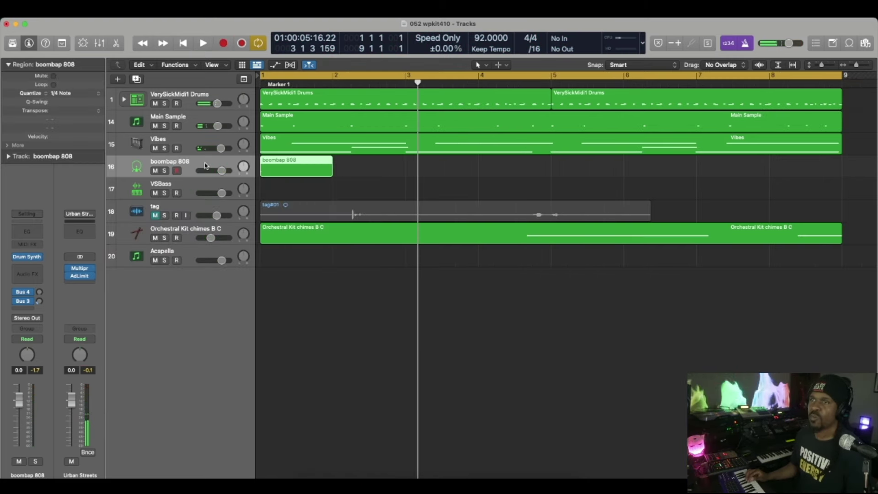
click(165, 171)
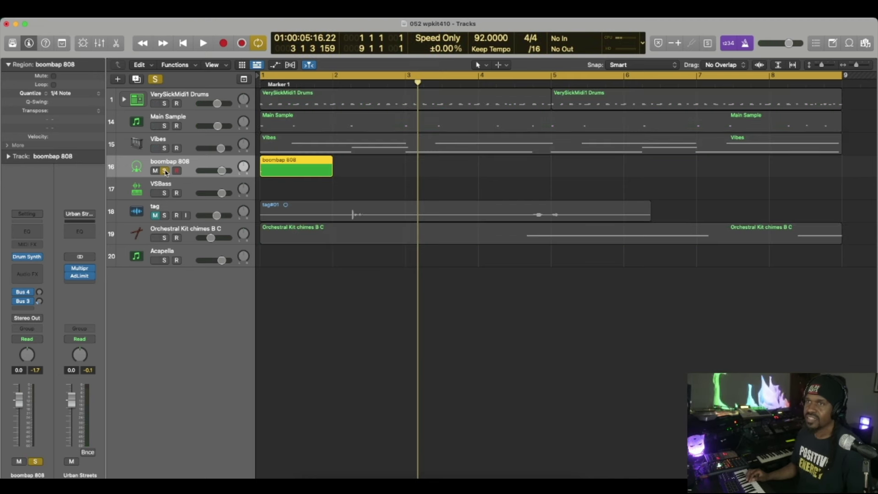
key(Return)
click(165, 171)
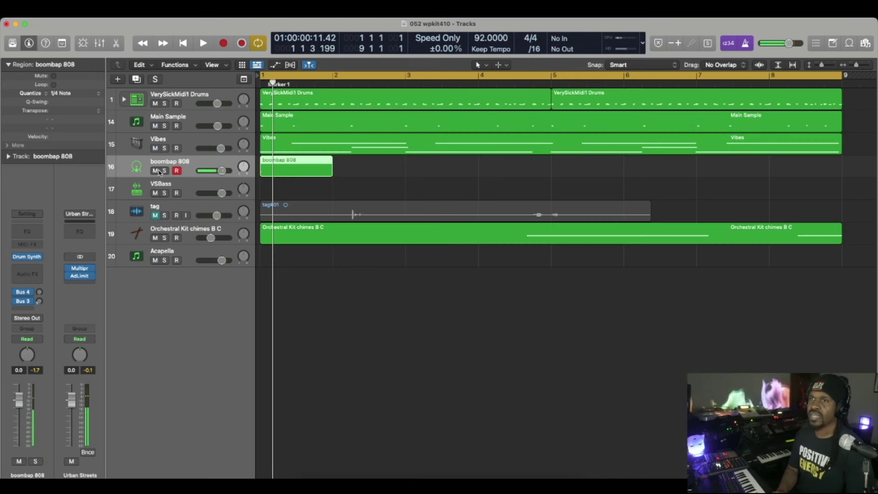
click(156, 171)
click(156, 171)
key(space)
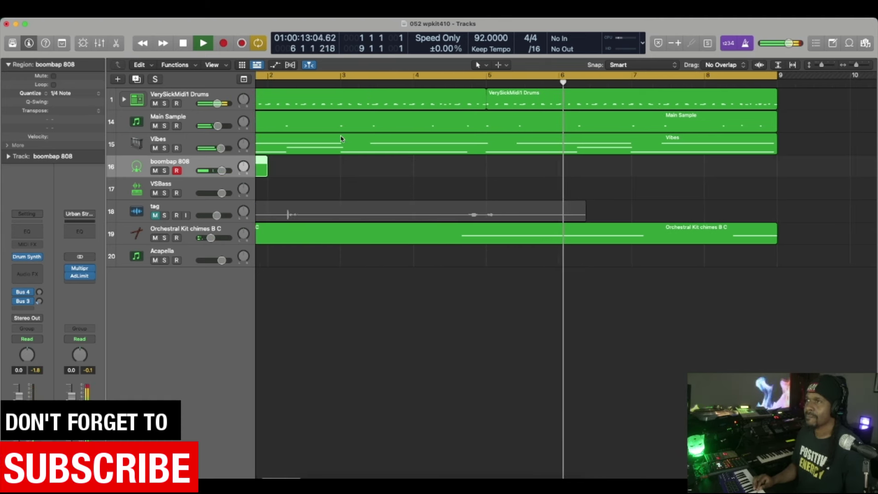
key(space)
key(comma)
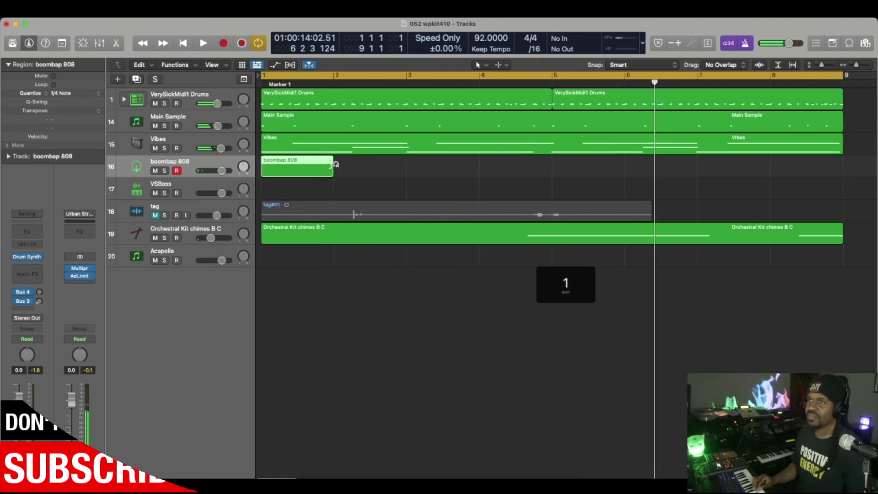
Record a new one-bar take at bar 1 of the boombap 808 track and play it back from the start
key(r)
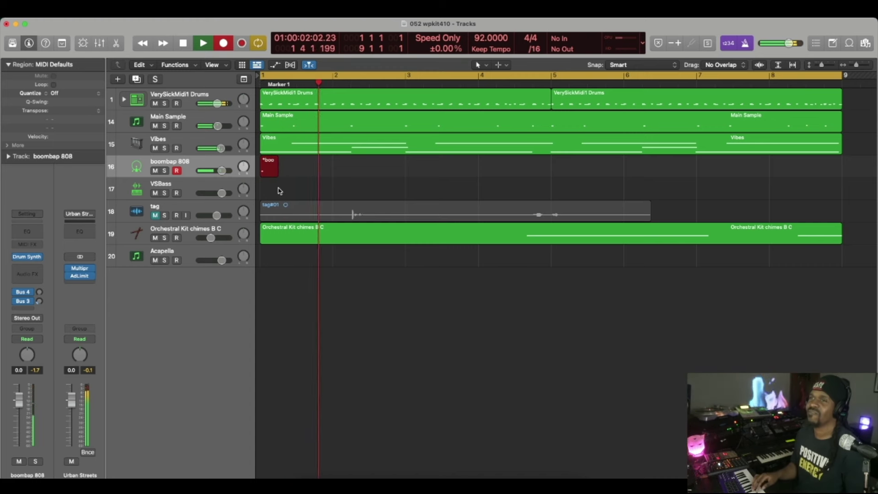
key(space)
key(Return)
key(space)
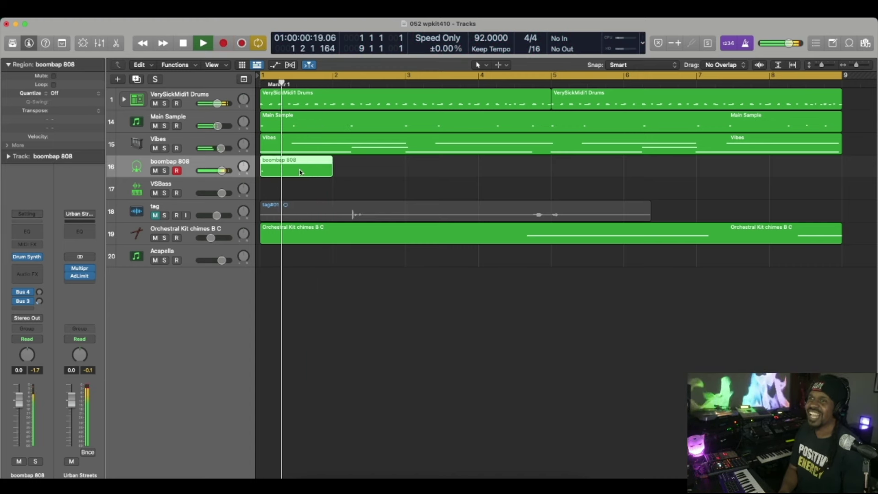
key(space)
scroll(366, 184, up, 5)
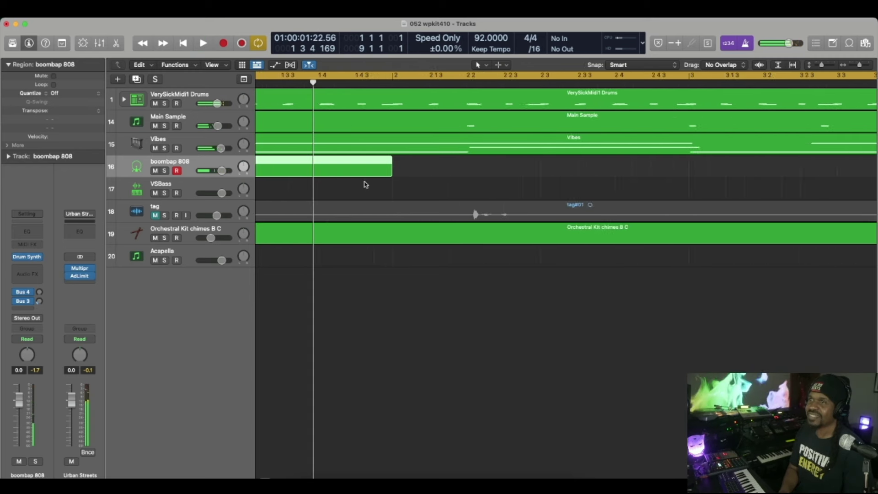
Play the arrangement from the start to hear the new boombap 808 take with the other tracks
key(Return)
key(space)
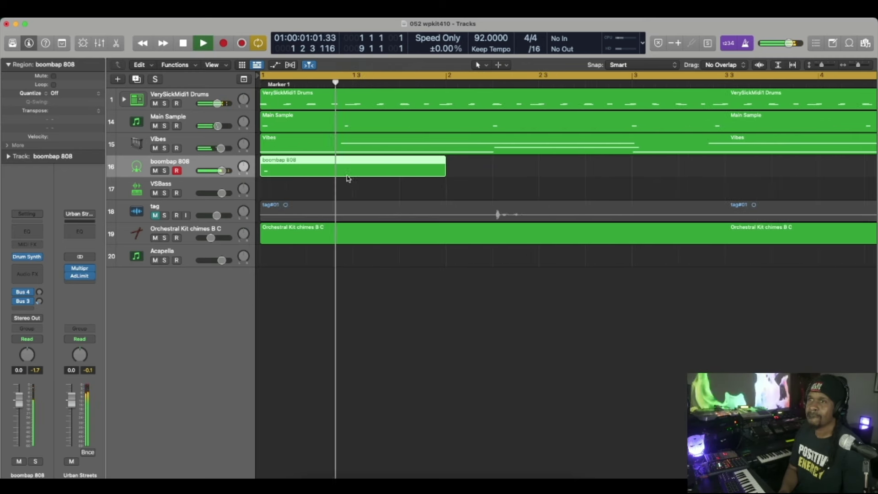
key(space)
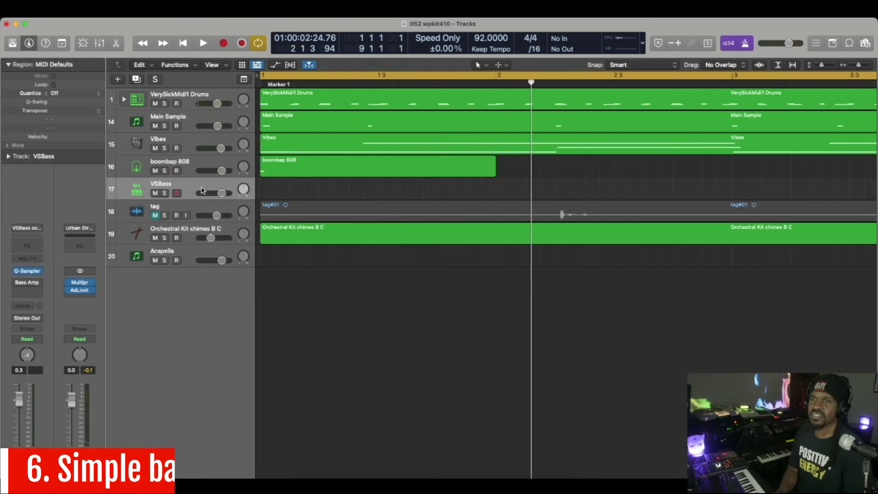
Record a simple eight-bar bass line on the VSBass track and solo the track
key(r)
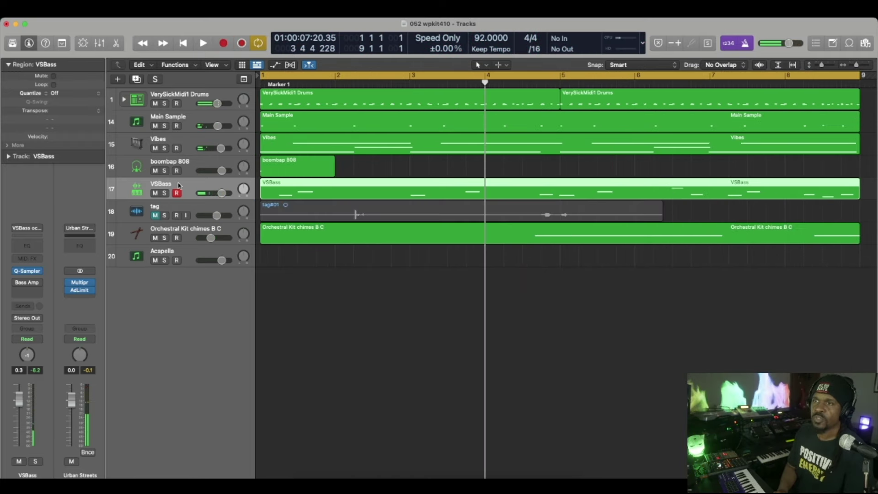
click(165, 193)
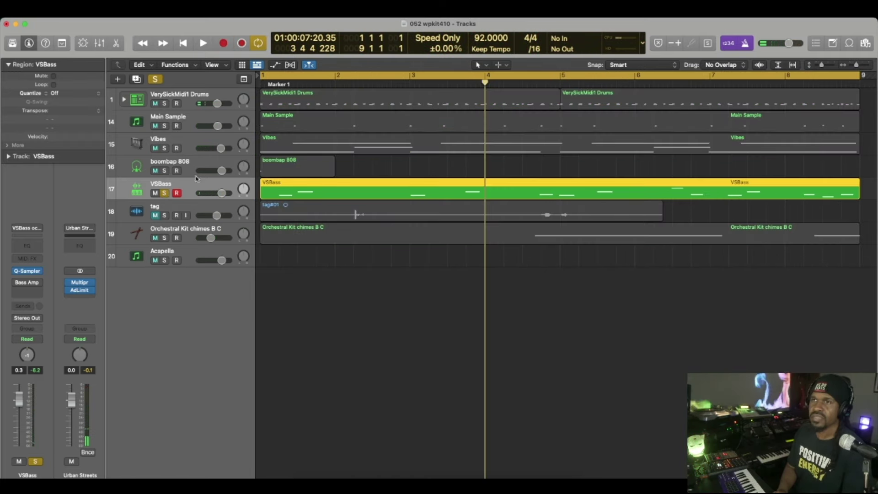
Open the Bass Amp Designer on the VSBass track and enable it with the 70's Solid preset while playing the soloed bass
click(33, 283)
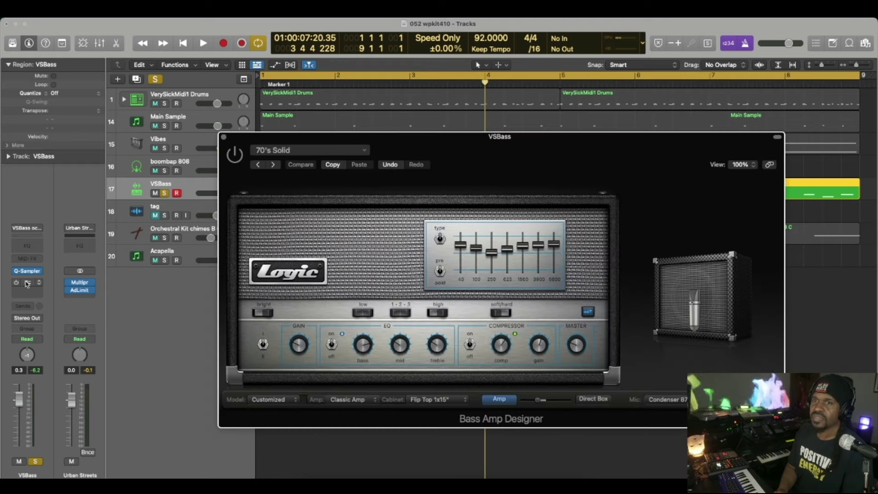
drag(417, 145, 367, 142)
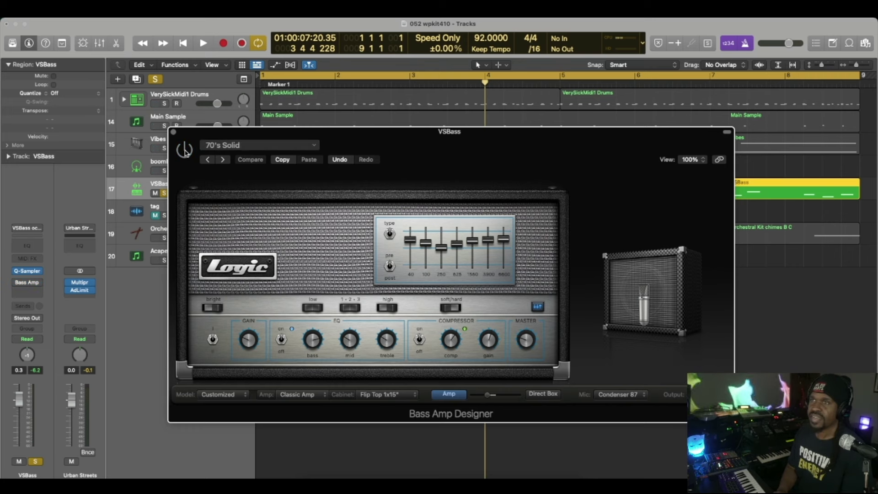
key(space)
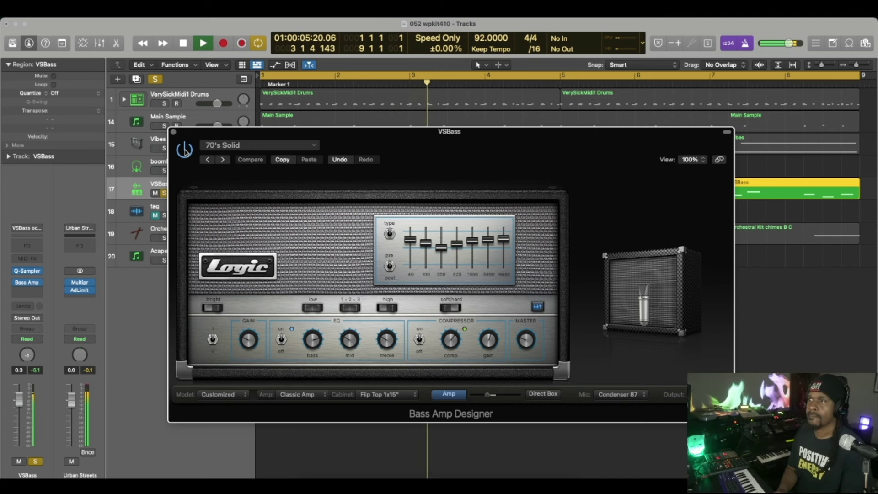
key(space)
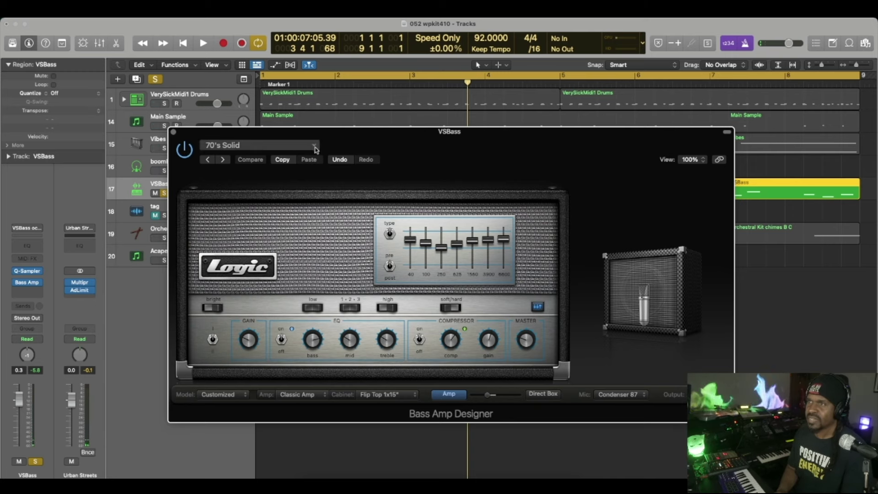
Play the soloed bass from the start with the amp enabled and unsolo the VSBass track
drag(430, 154, 468, 148)
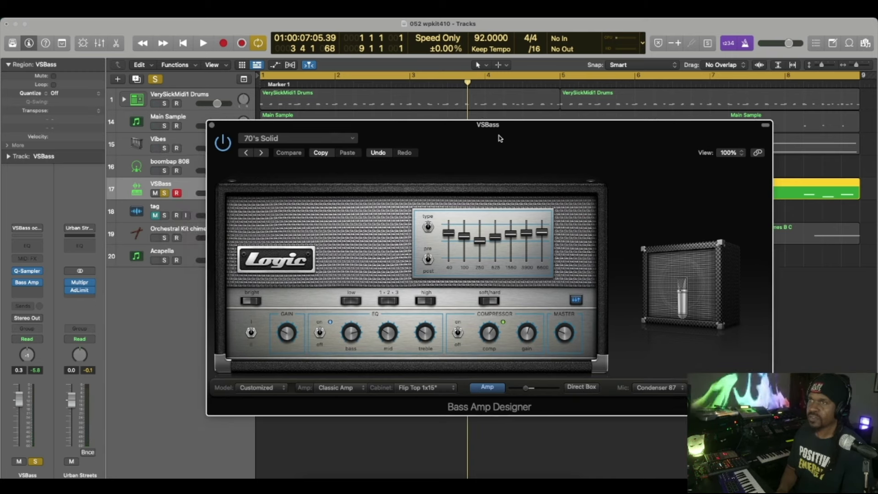
key(space)
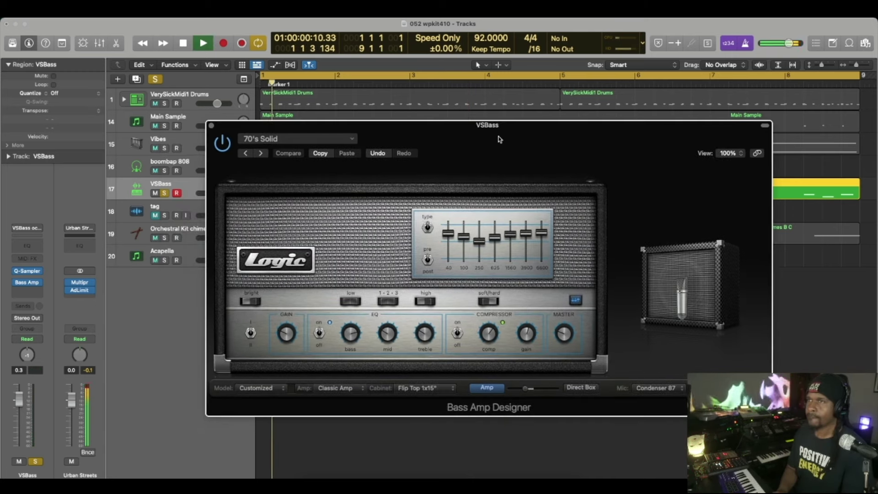
click(164, 193)
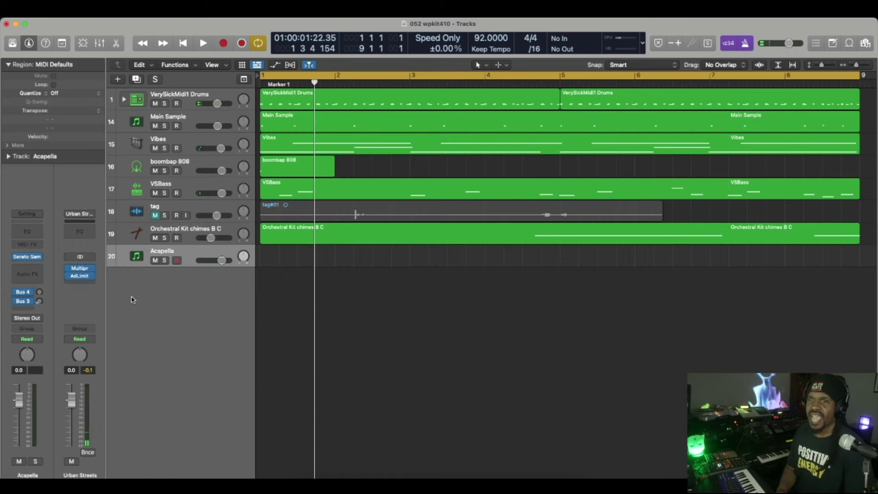
Move the tag track below the Acapella track and change the pad playback mode in the acapella's Serato Sample
scroll(191, 315, down, 5)
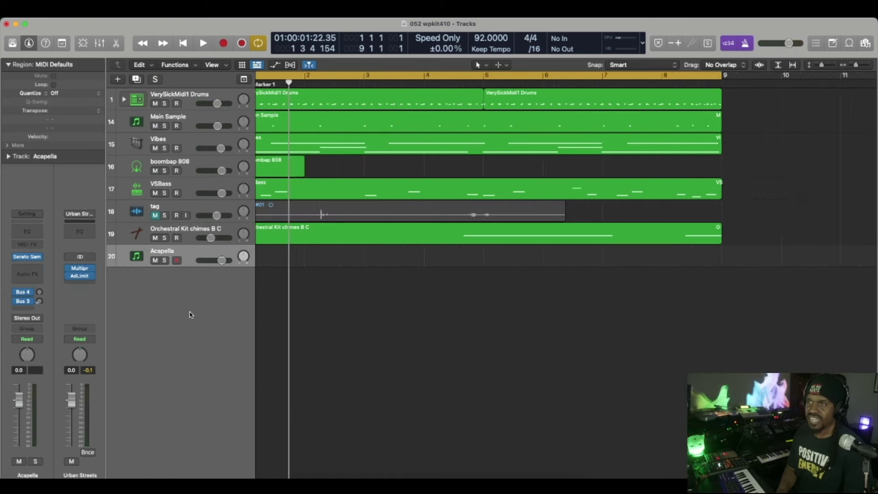
drag(244, 211, 244, 249)
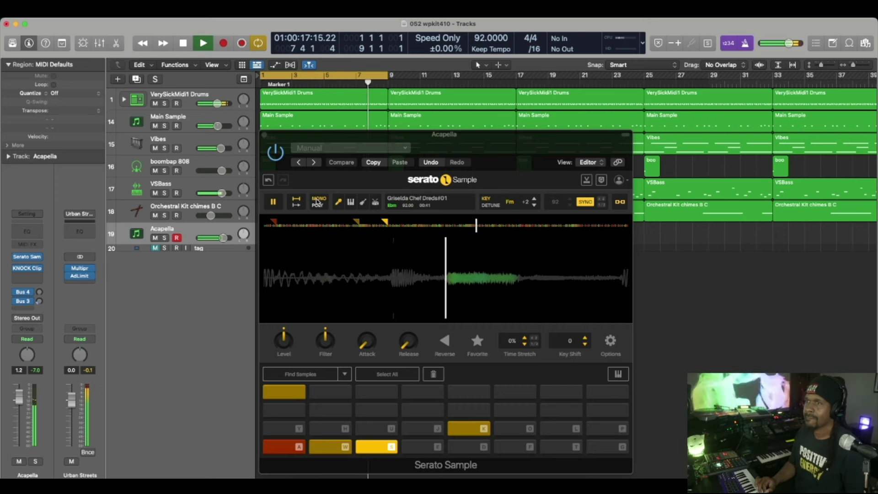
click(297, 207)
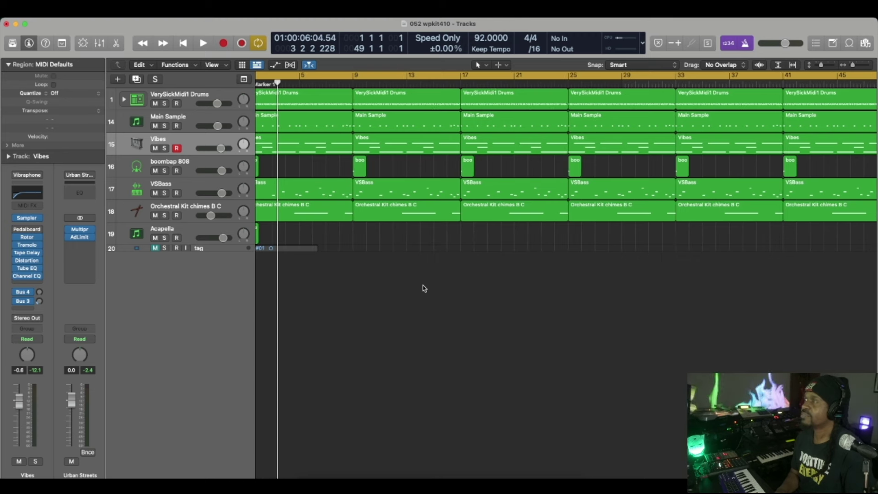
Play the extended 48-bar arrangement from bar 1
scroll(423, 288, left, 5)
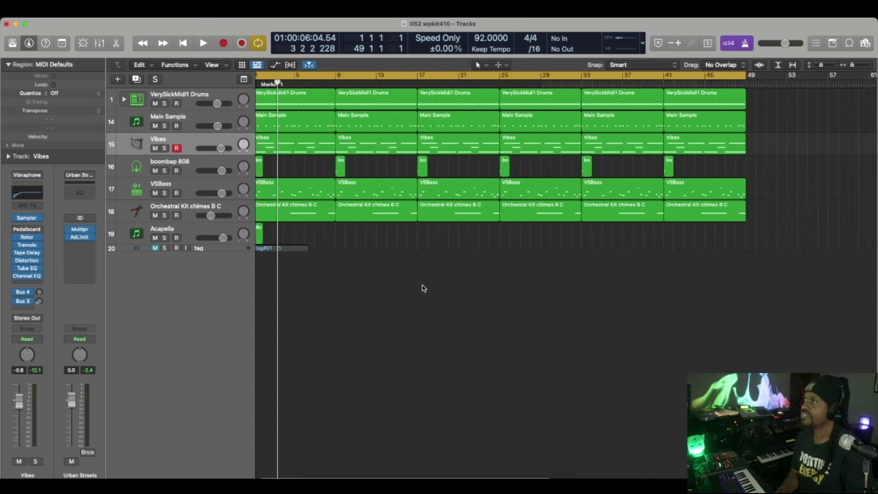
click(187, 44)
click(203, 44)
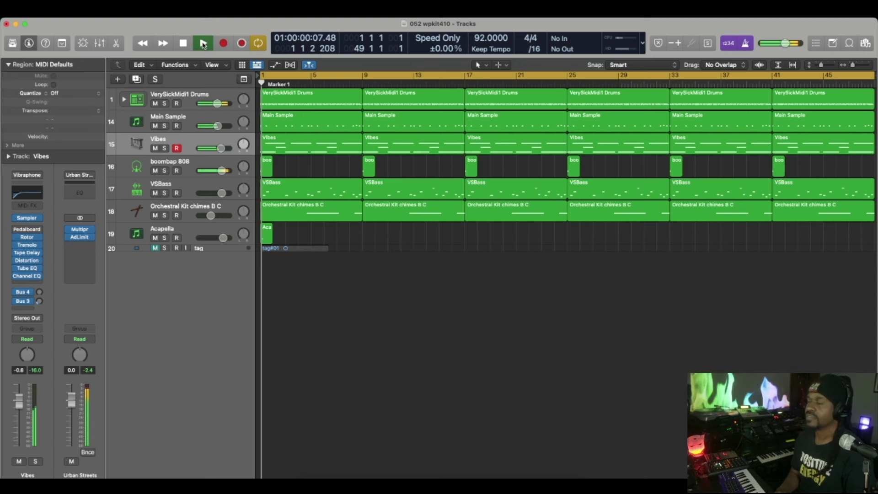